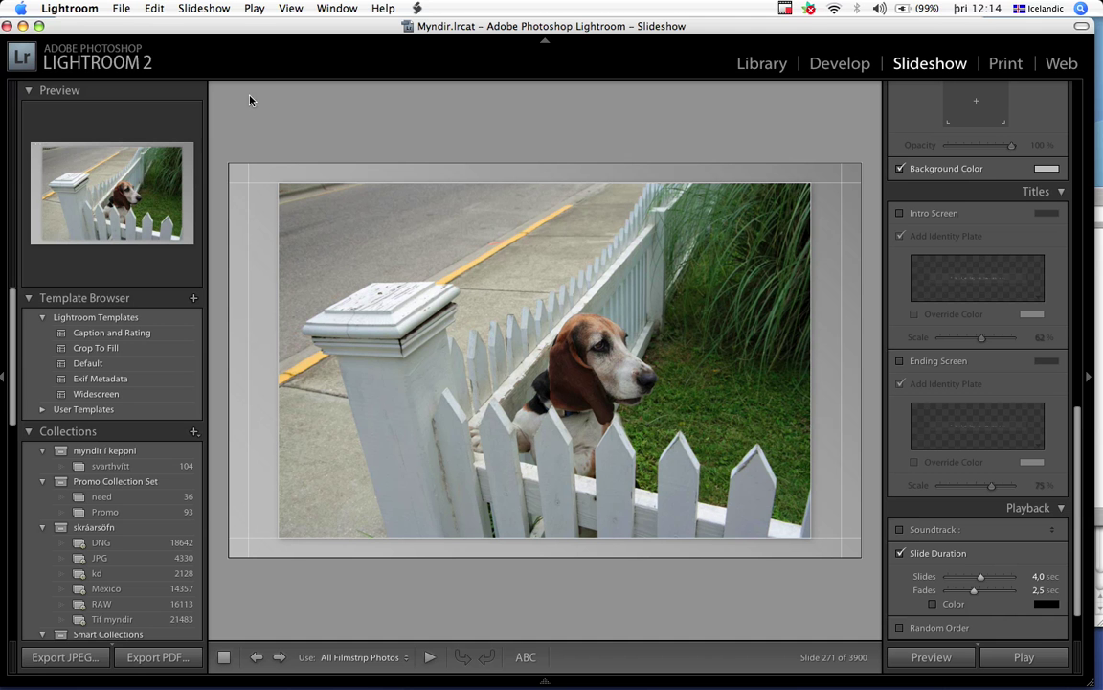
Open the Lightroom menu to reach Identity Plate Setup.
click(66, 9)
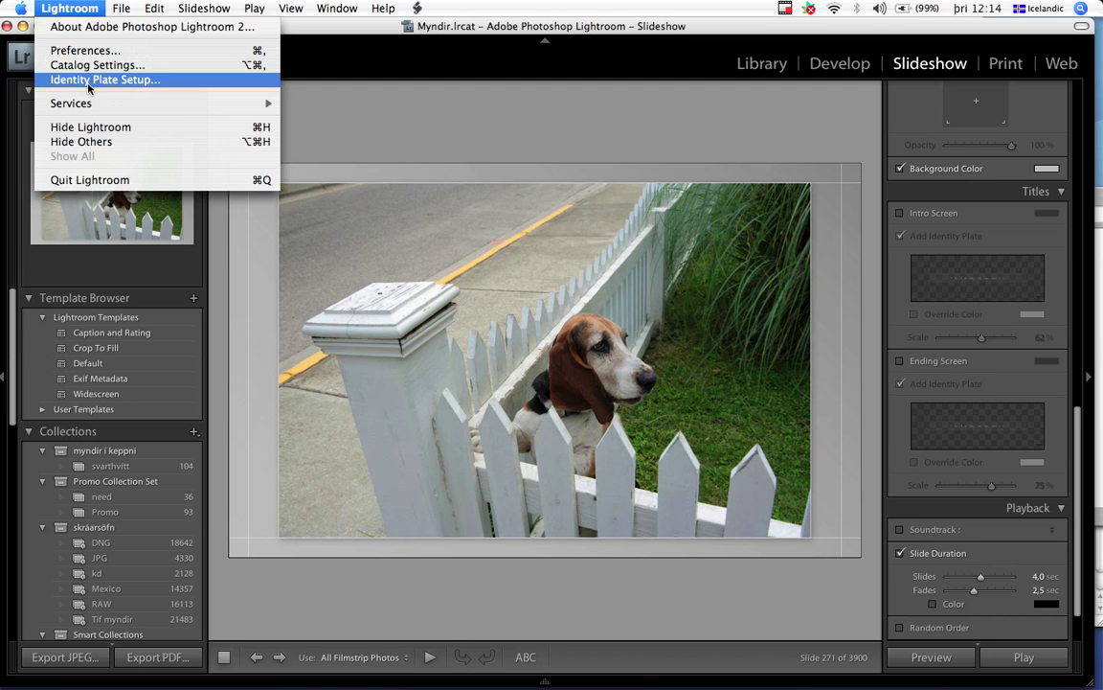
In Identity Plate Setup, try a styled Garamond text plate, then keep and confirm the graphical copyright plate.
click(88, 81)
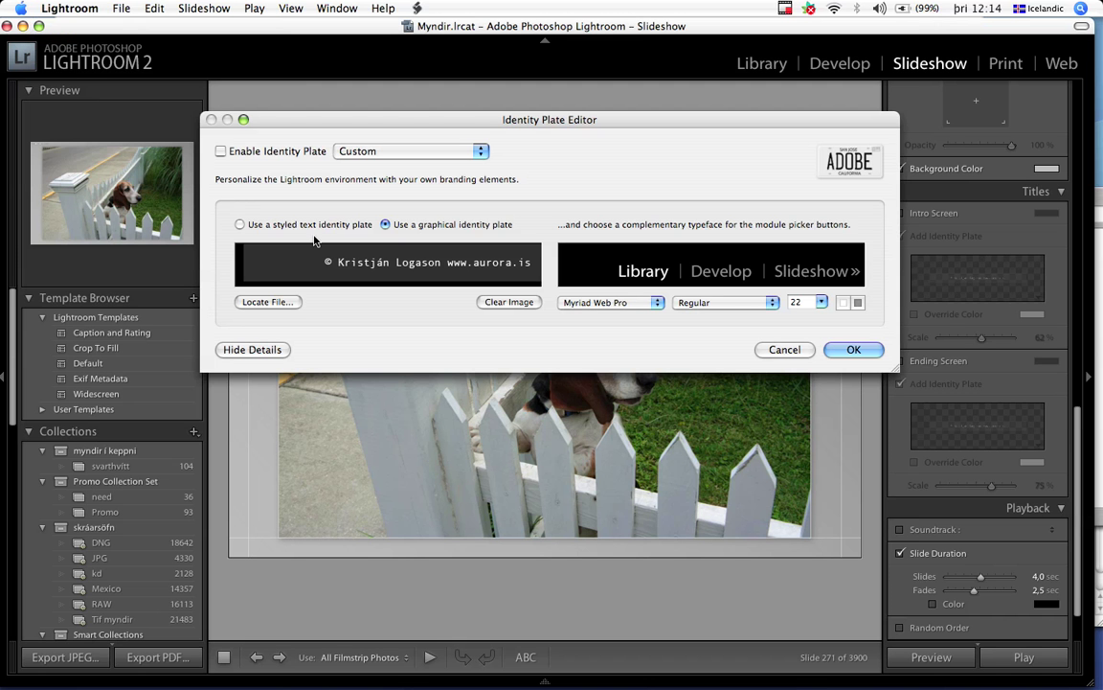
click(240, 225)
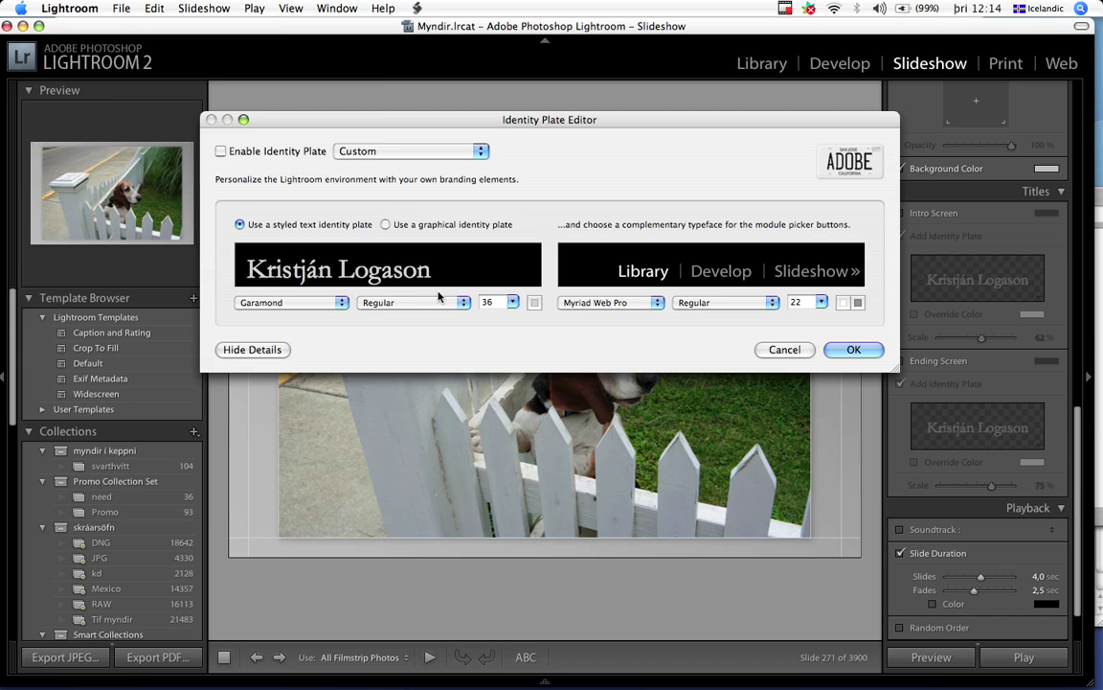
click(311, 302)
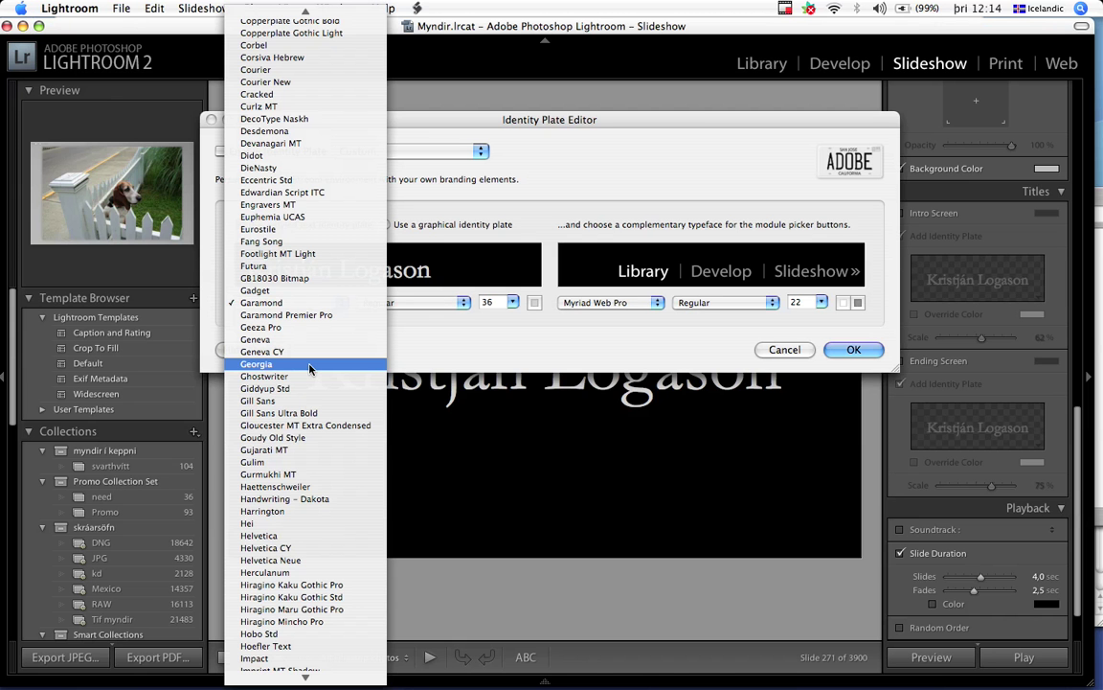
click(313, 302)
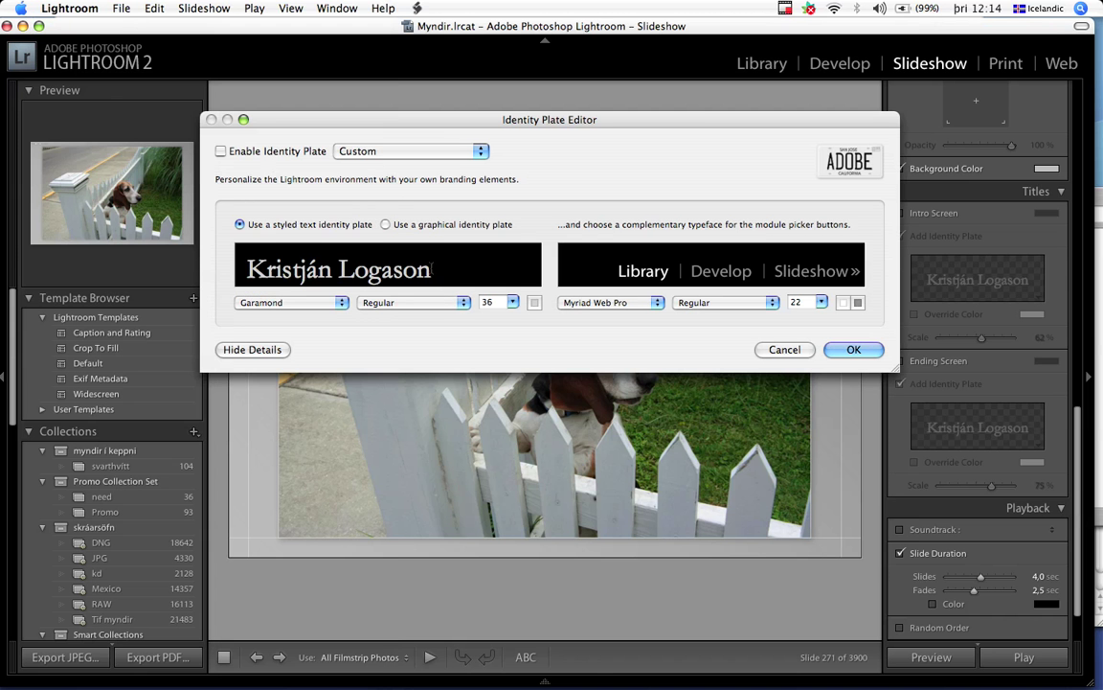
click(386, 225)
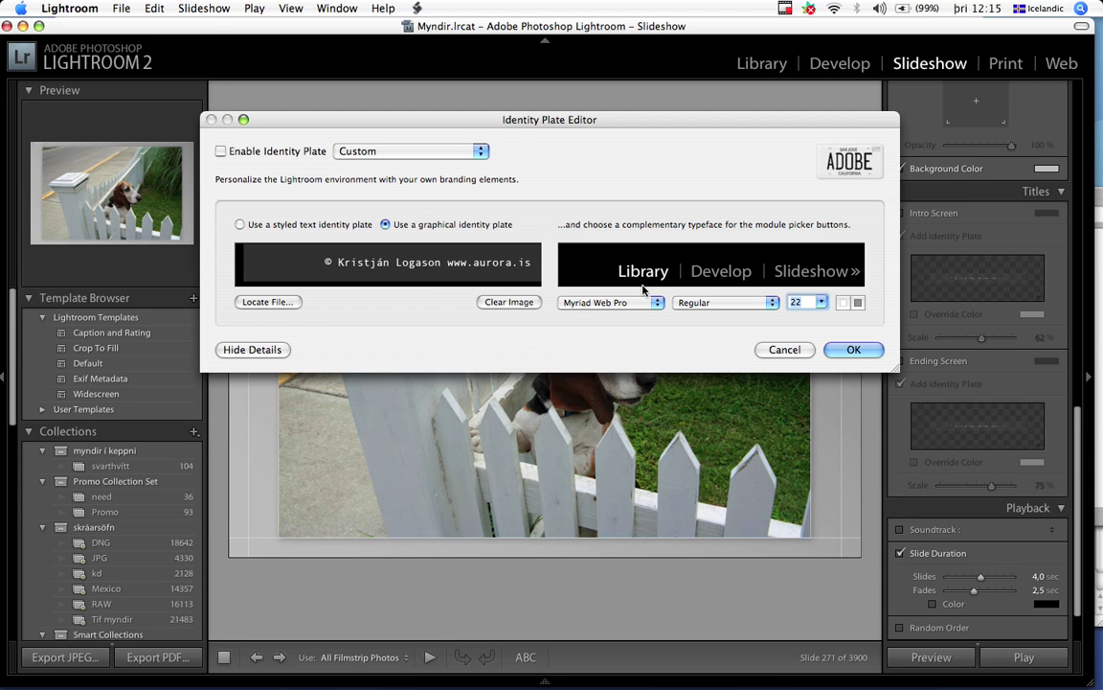
click(853, 349)
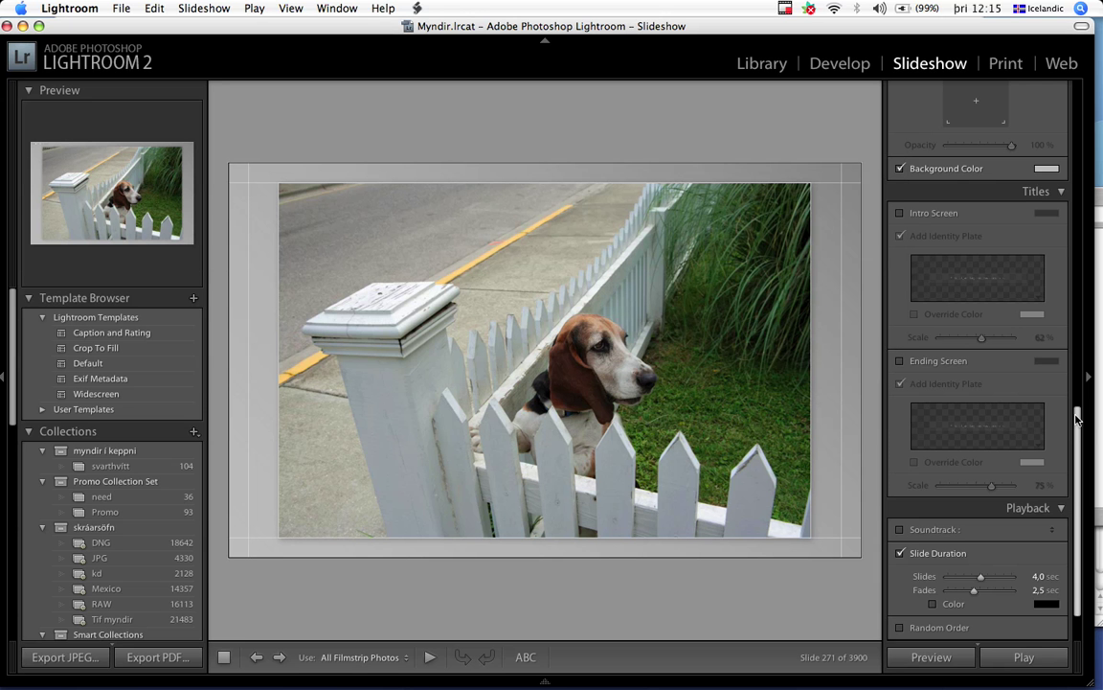
Enable the Identity Plate overlay in Overlays at 100% opacity and 10% scale.
drag(1077, 419, 1095, 151)
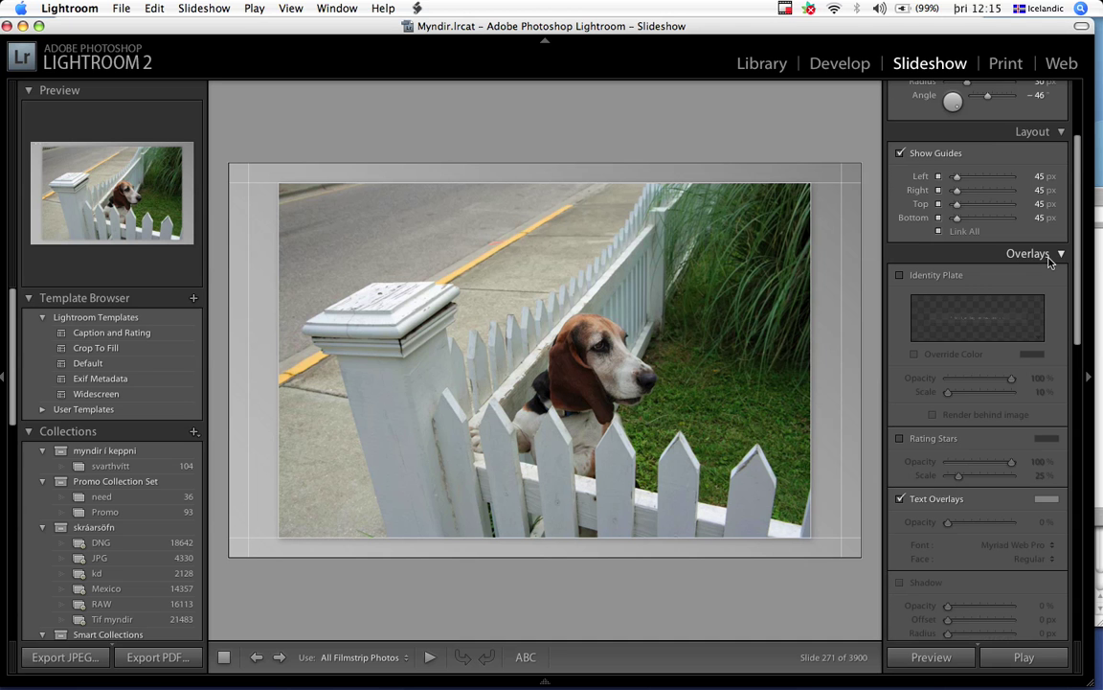
click(900, 276)
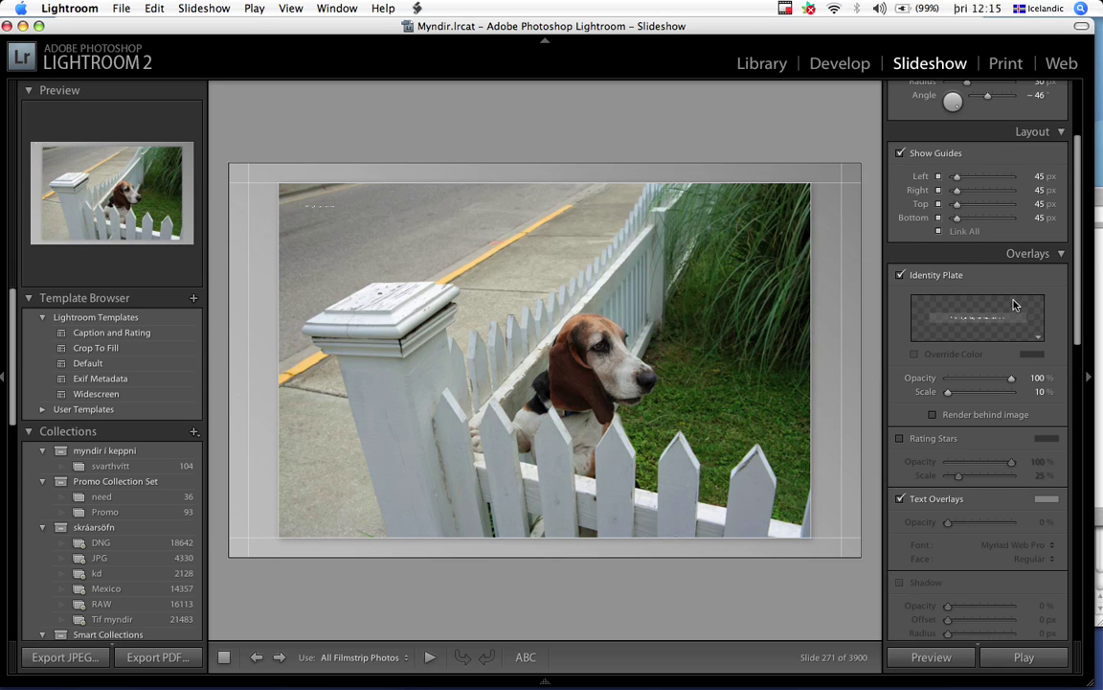
drag(1080, 304, 1065, 544)
scroll(1057, 451, down, 2)
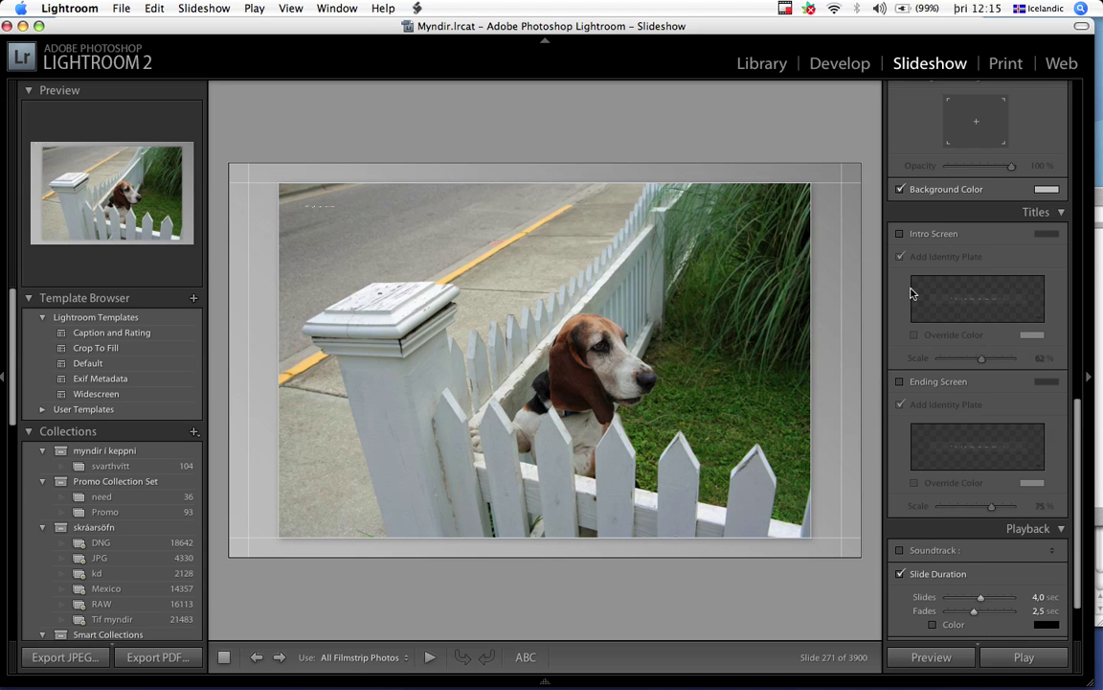
Turn on ending and intro screens with the identity plate, scaling them to 85% and 78%.
click(901, 382)
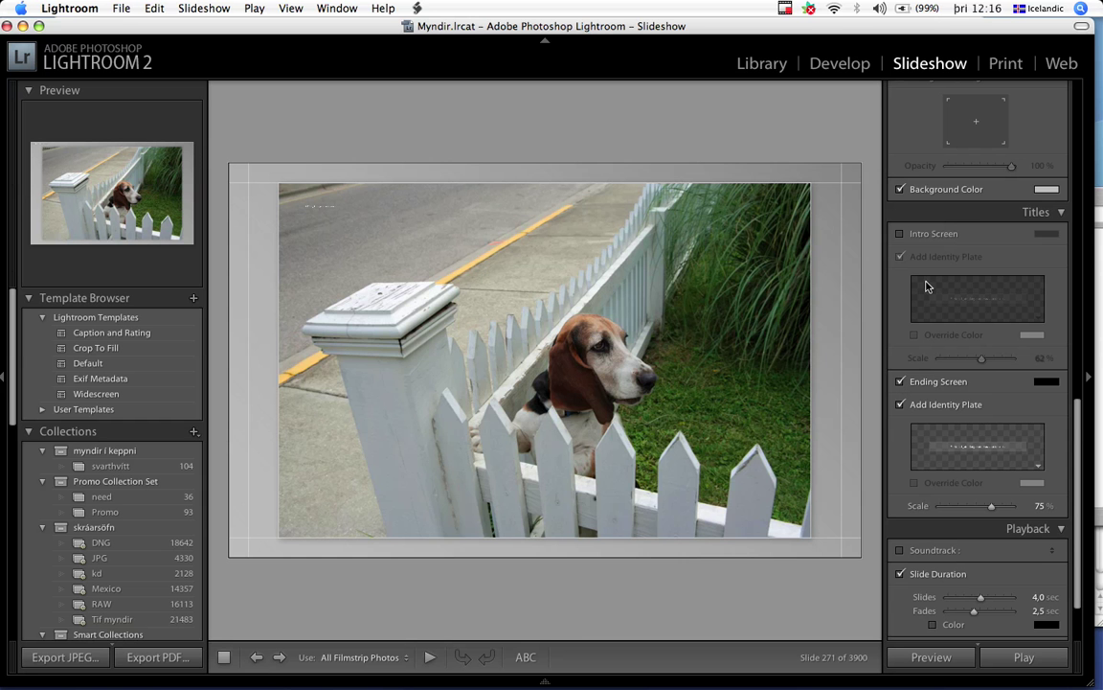
click(900, 233)
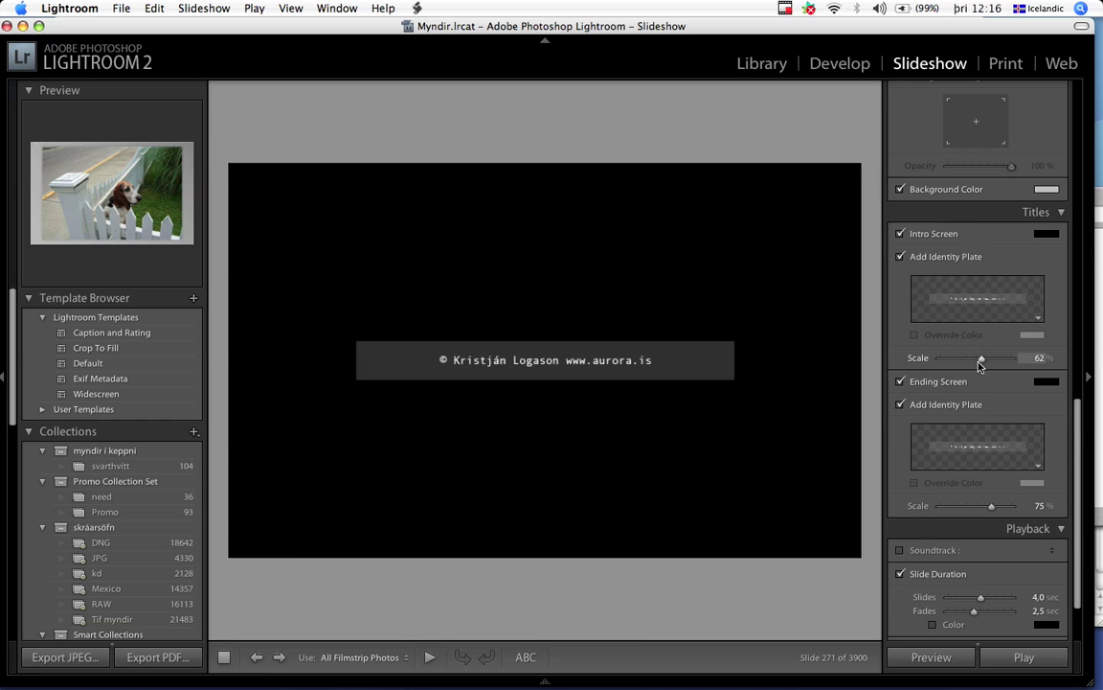
drag(981, 358, 1007, 358)
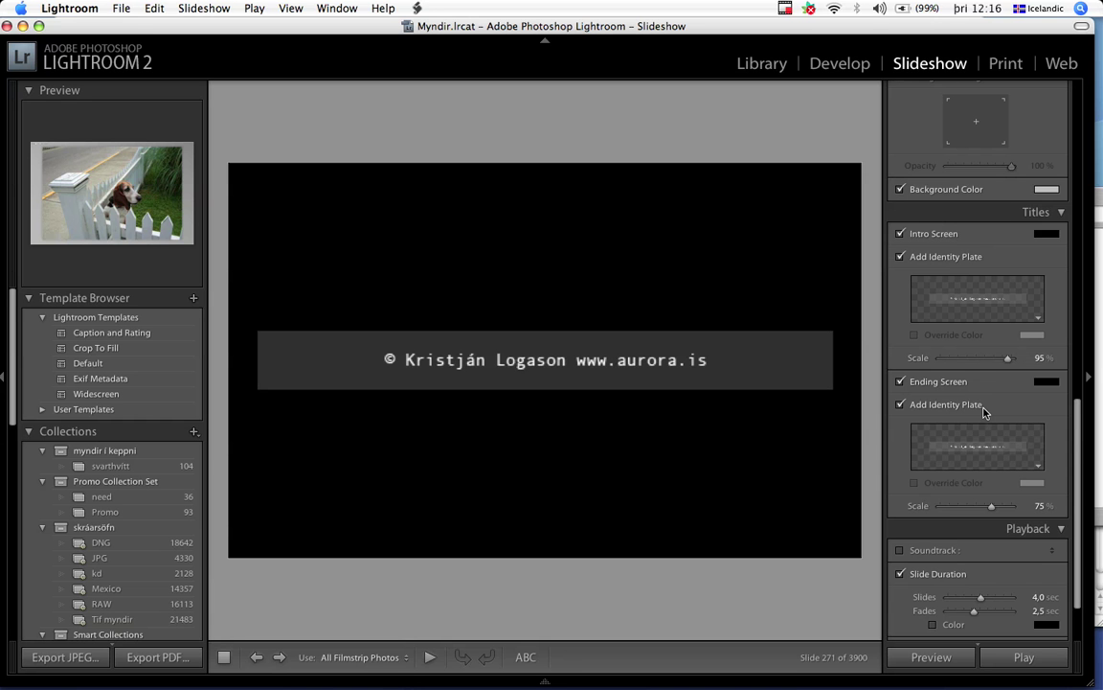
drag(1008, 359, 995, 358)
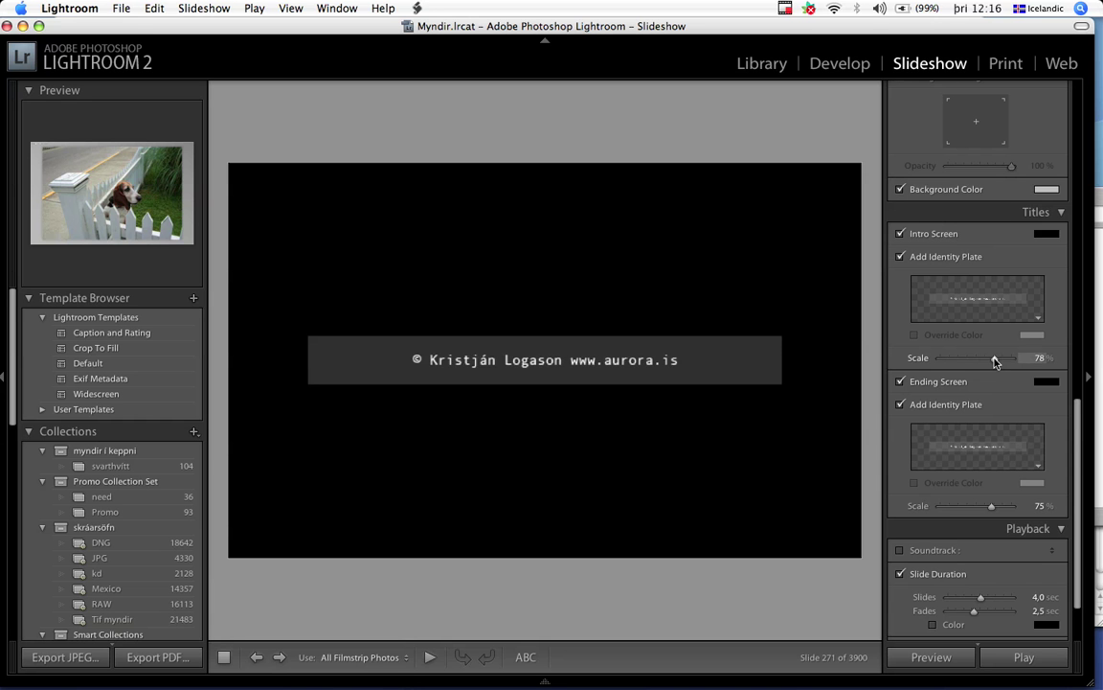
click(996, 450)
click(994, 509)
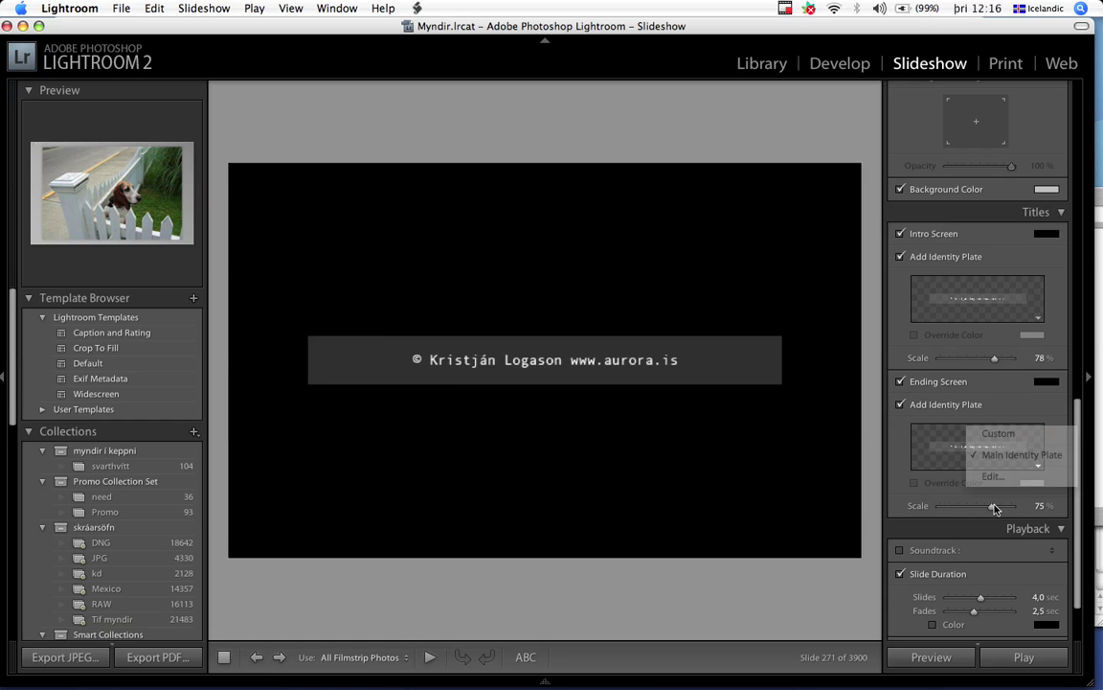
mouse_move(995, 509)
mouse_down()
mouse_move(973, 509)
mouse_move(1002, 508)
mouse_up()
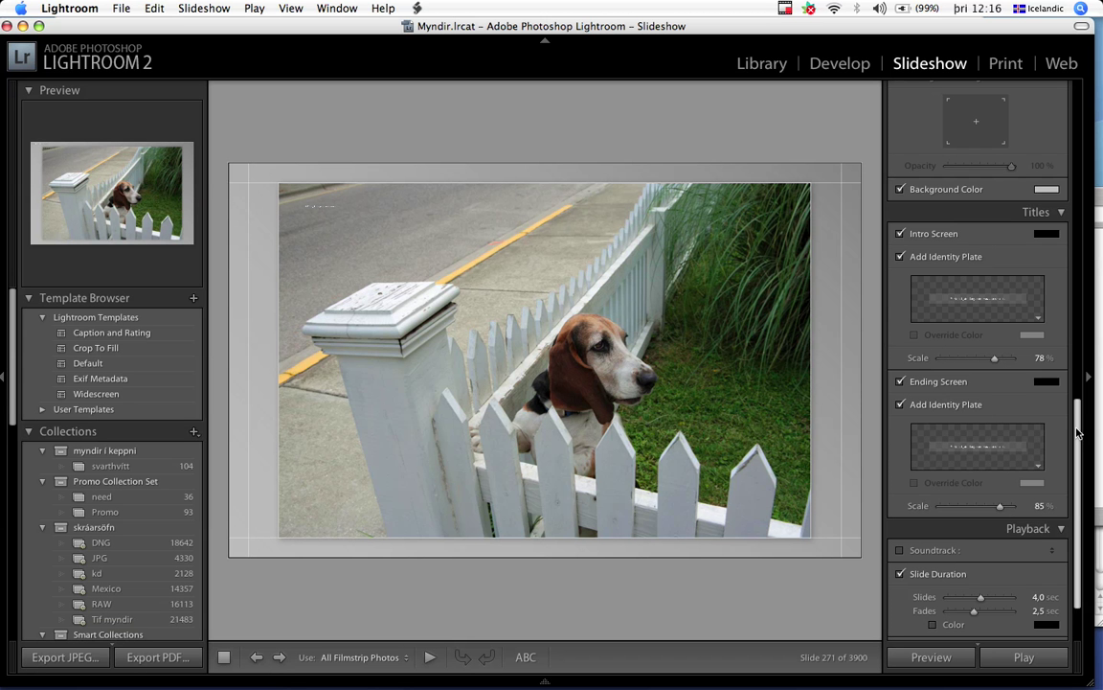
drag(1079, 426, 1091, 213)
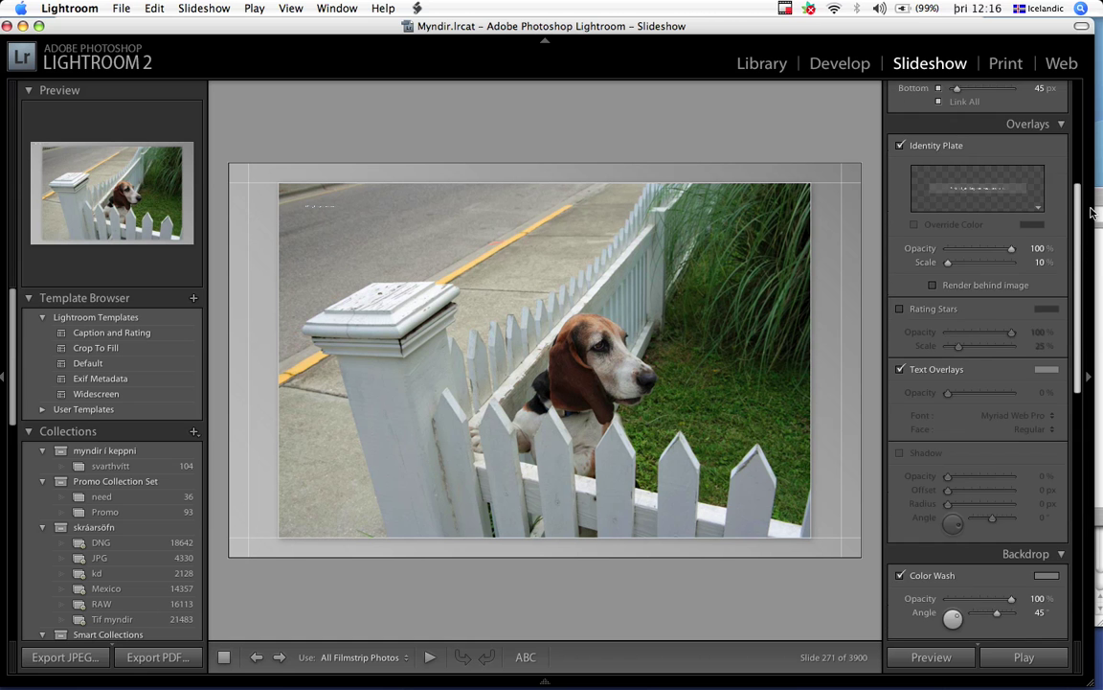
scroll(1005, 207, up, 3)
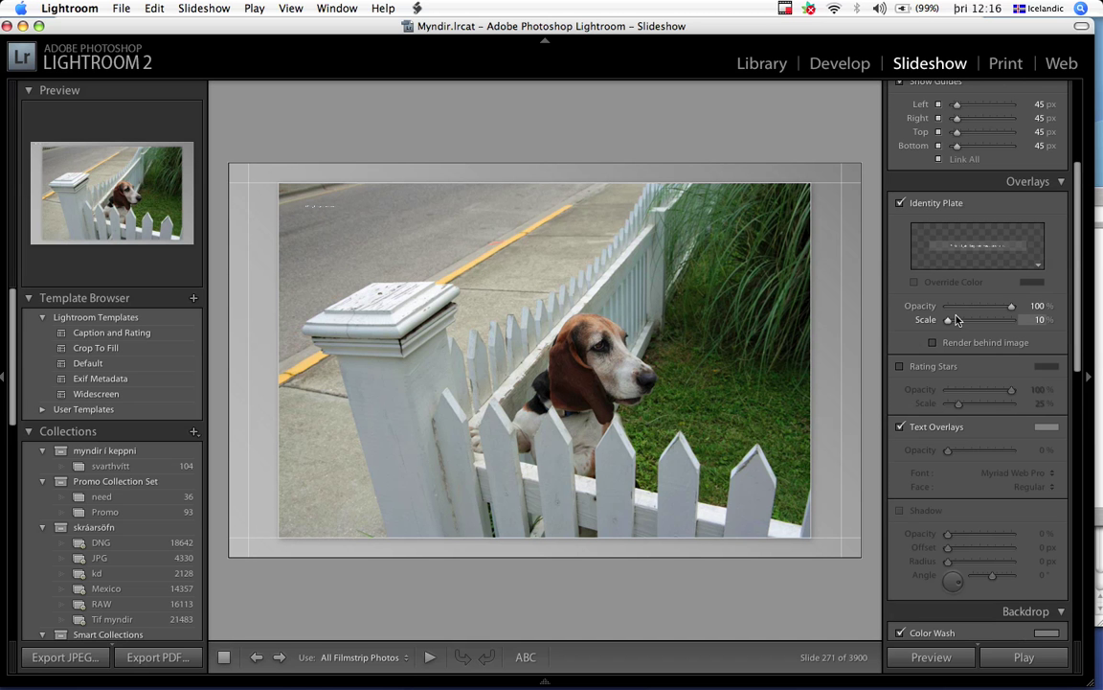
drag(1012, 307, 1023, 308)
drag(948, 320, 994, 328)
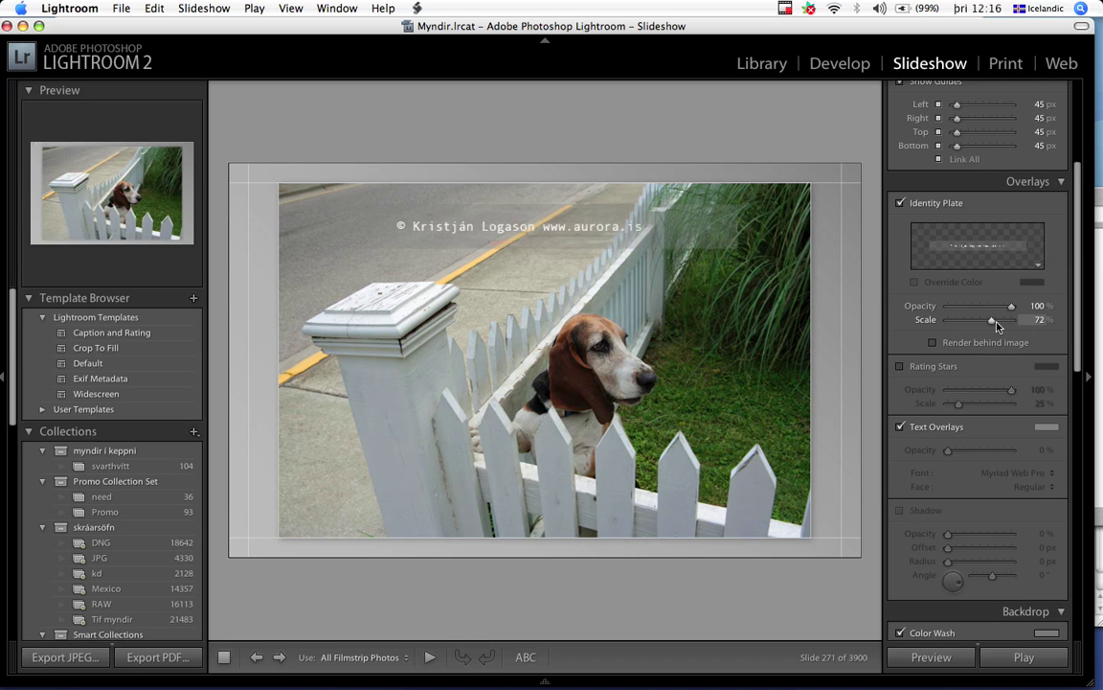
drag(996, 323, 901, 324)
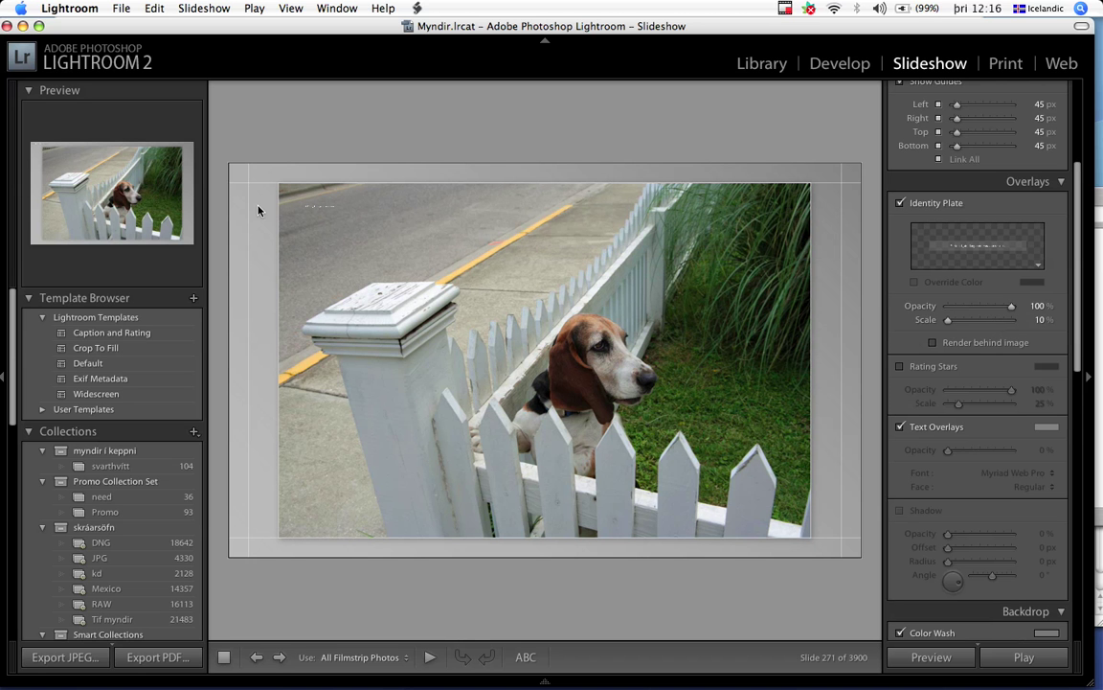
Resize the copyright overlay to 47% scale and place it near the photo's top-left.
click(319, 207)
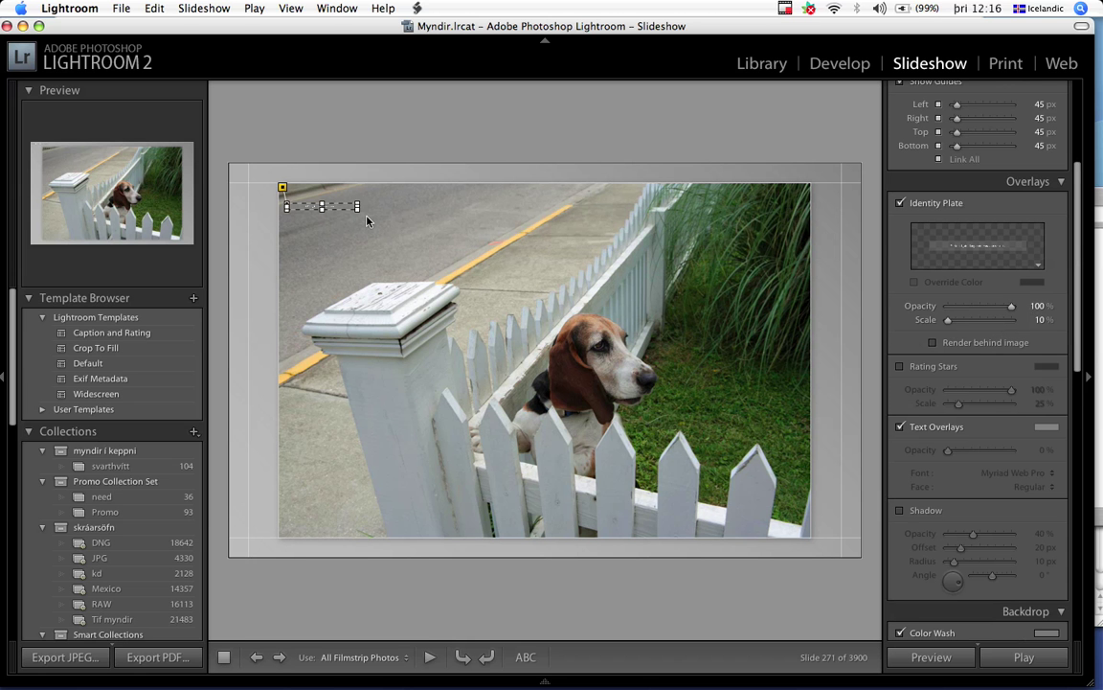
drag(356, 210, 767, 341)
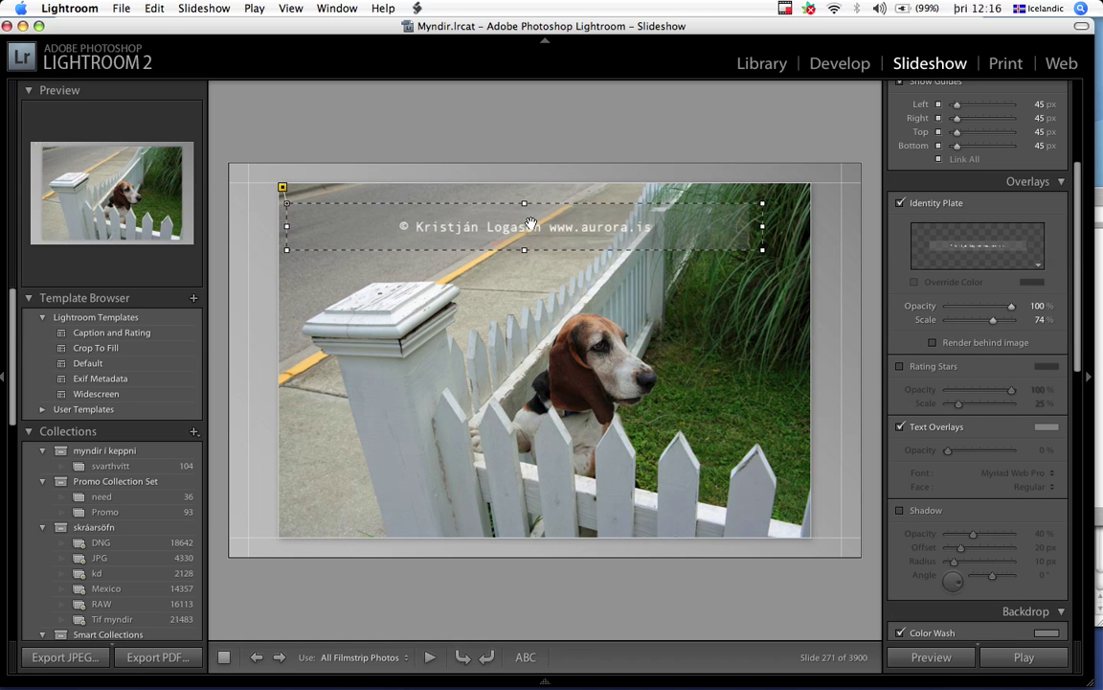
drag(531, 224, 600, 478)
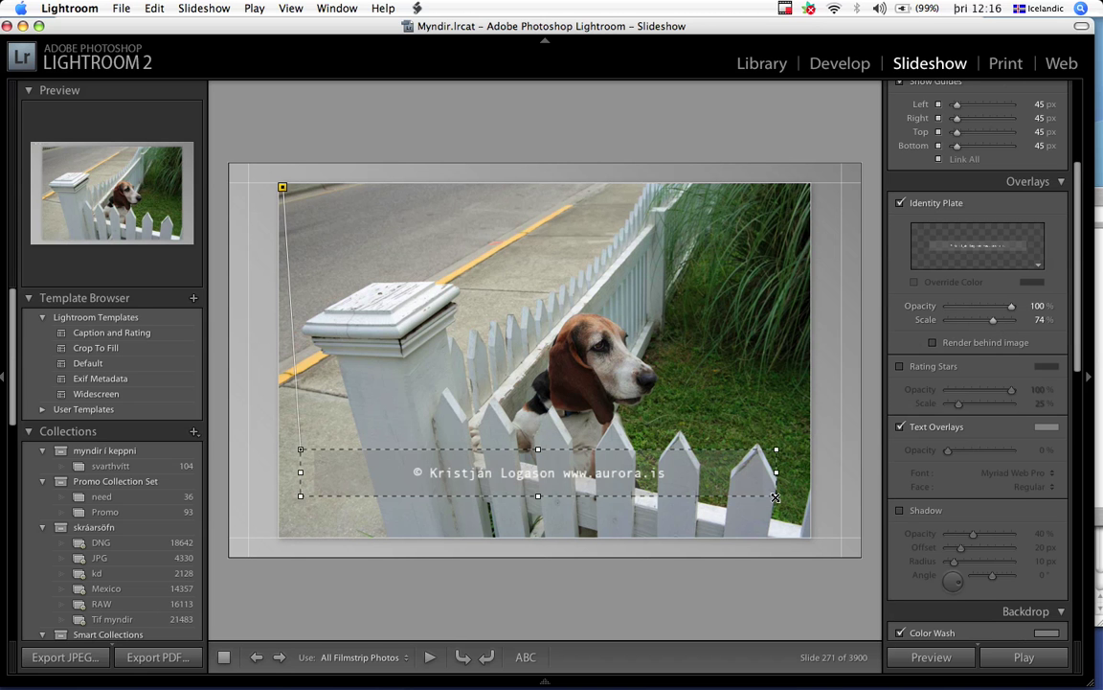
drag(776, 497, 631, 481)
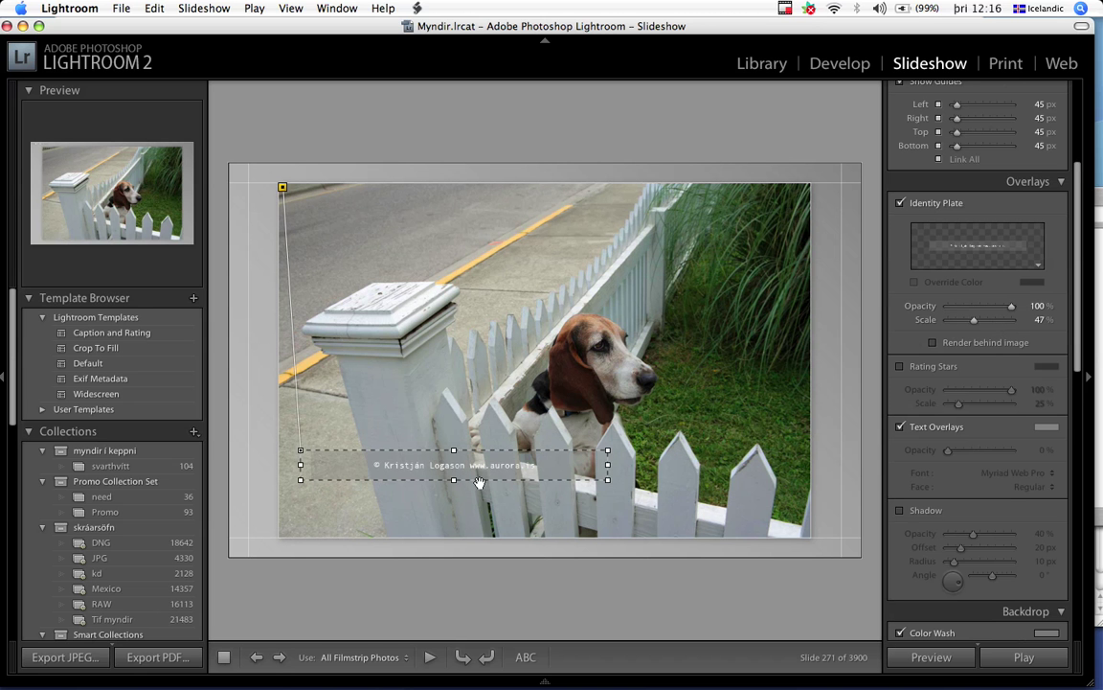
drag(480, 481, 462, 525)
drag(492, 399, 483, 219)
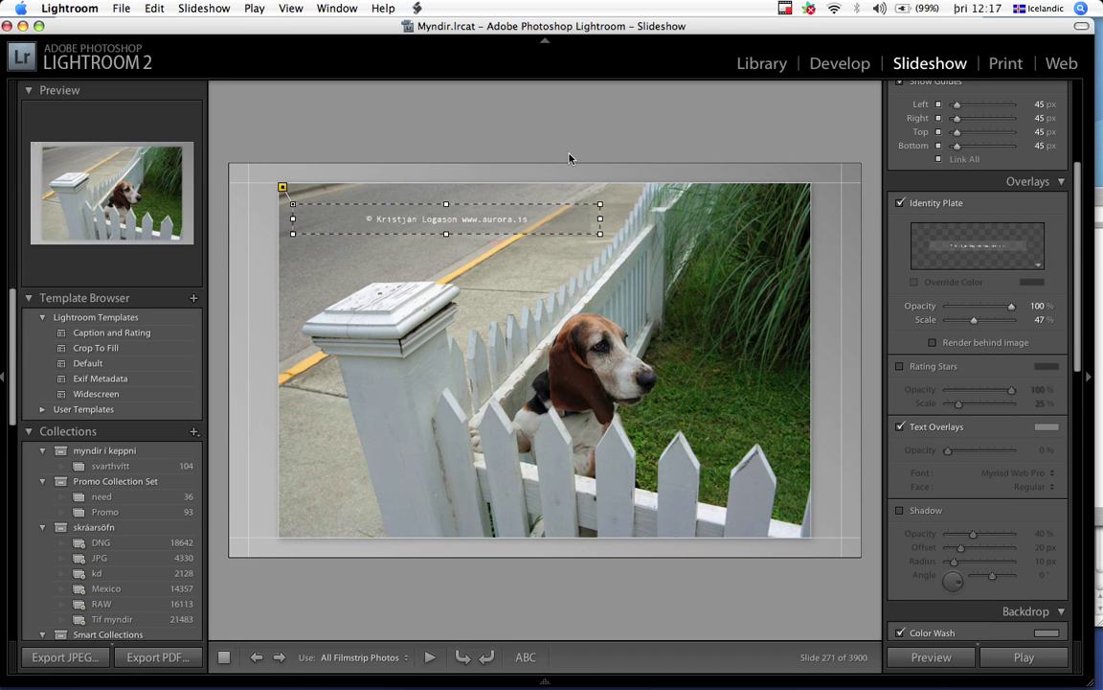
click(513, 176)
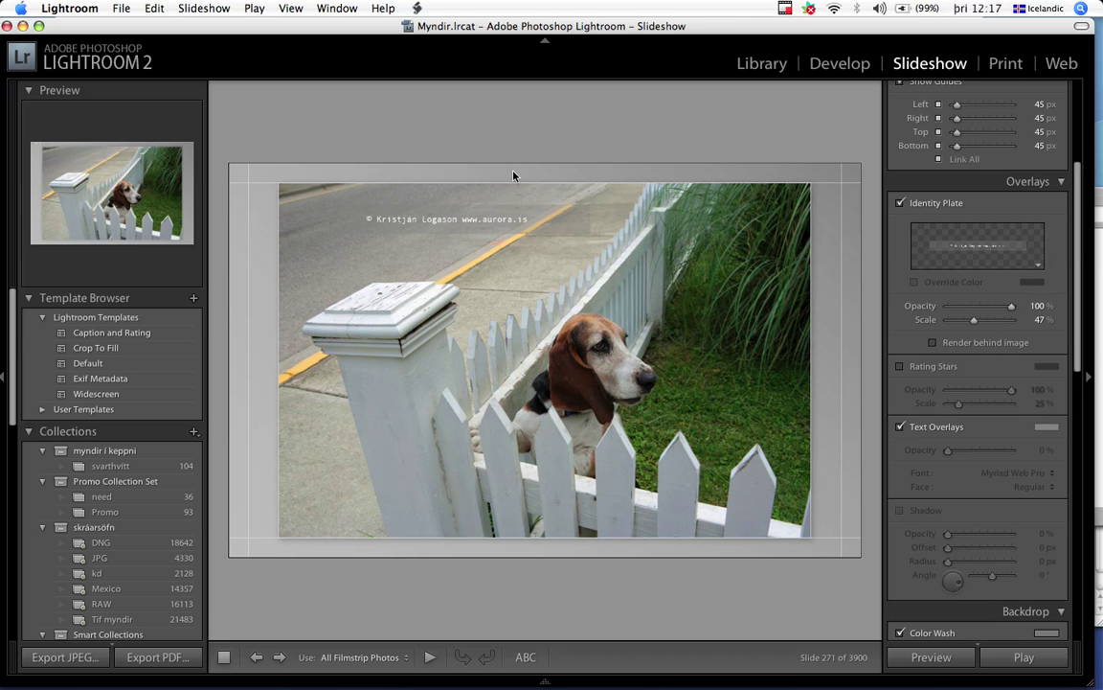
click(99, 655)
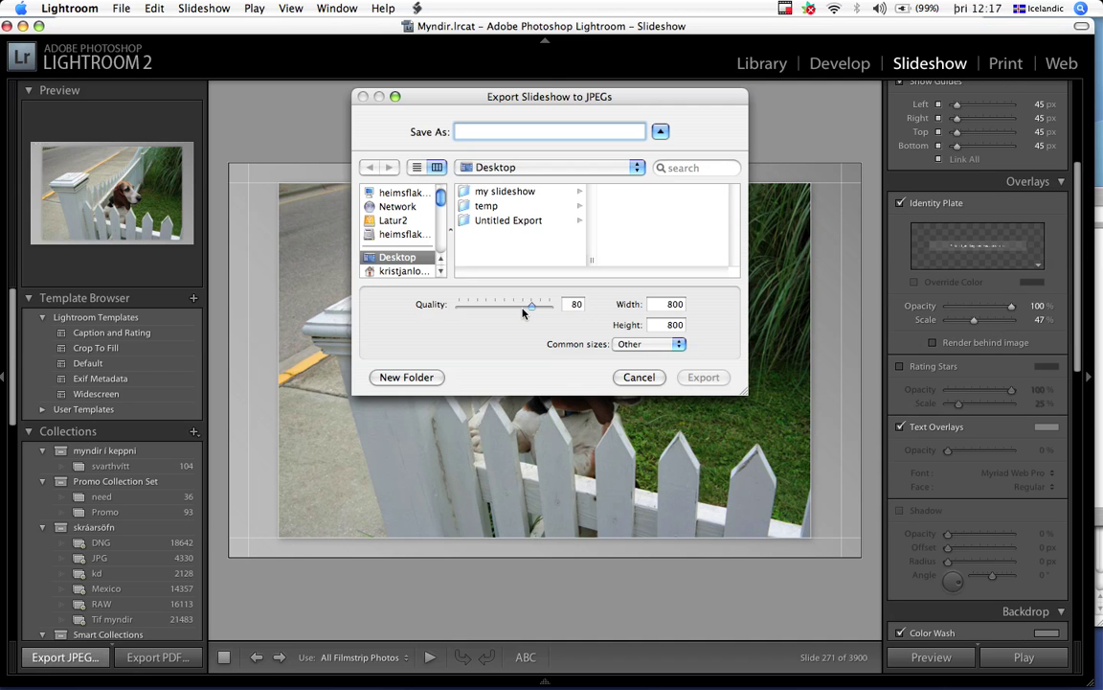
click(618, 379)
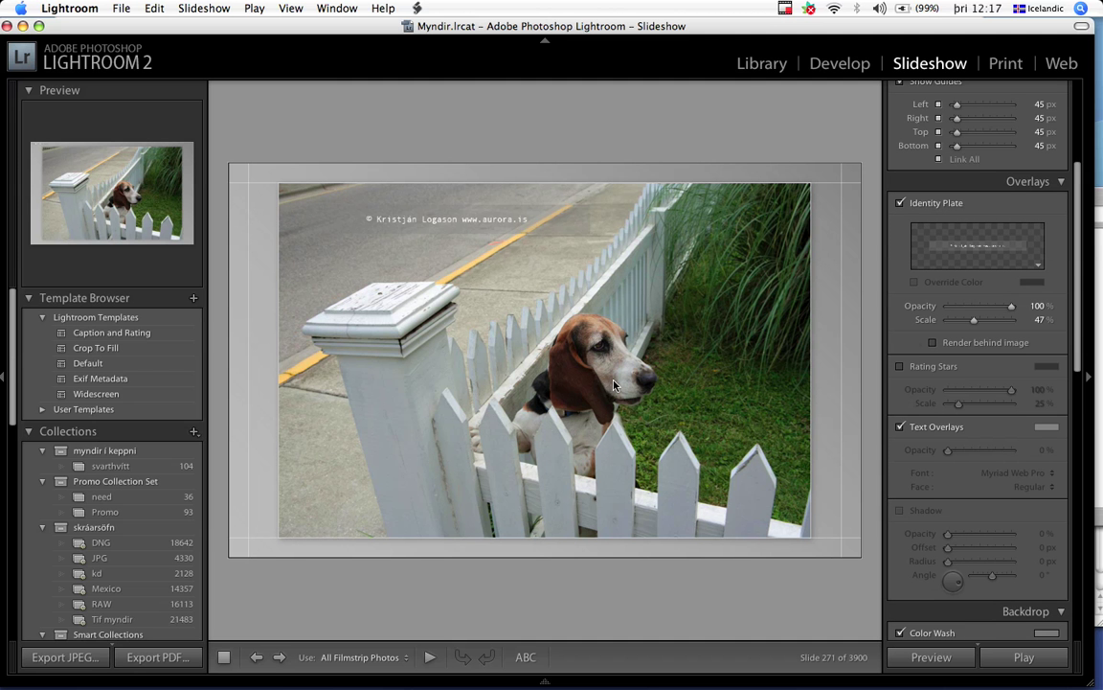